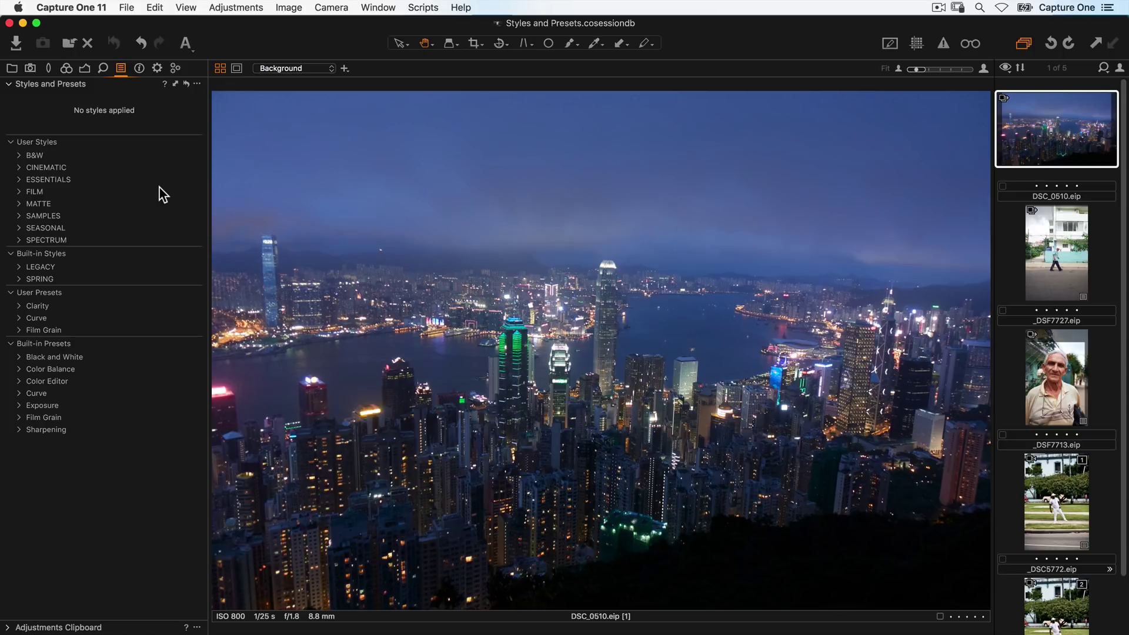
Step: Expand the Clarity user-preset group and the SPRING built-in style group to list their entries
click(19, 307)
click(105, 318)
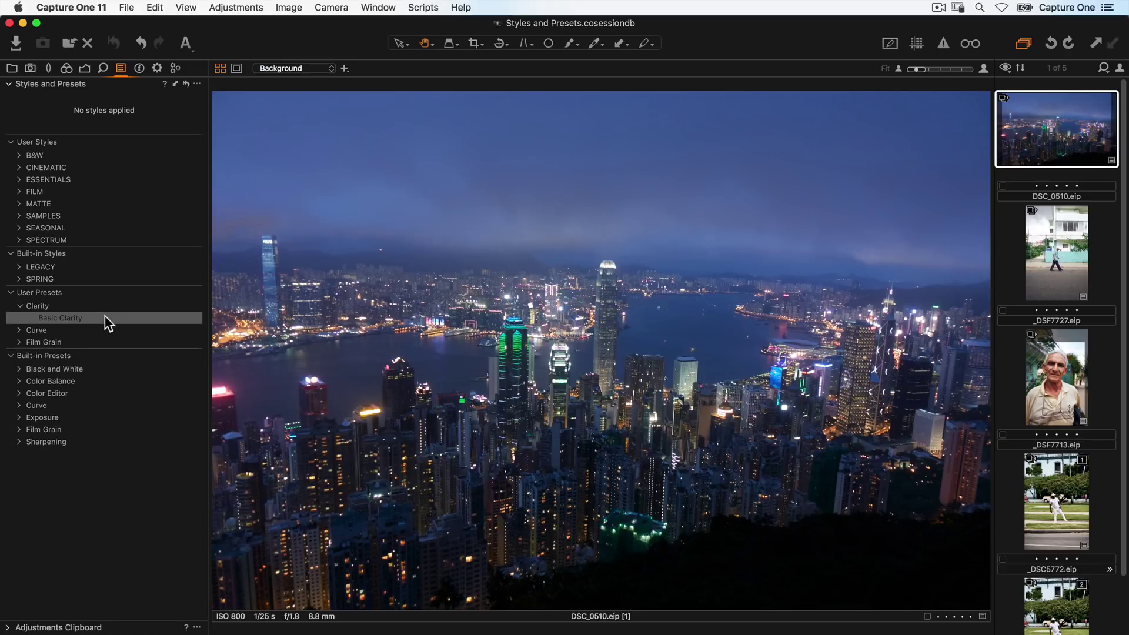
click(20, 278)
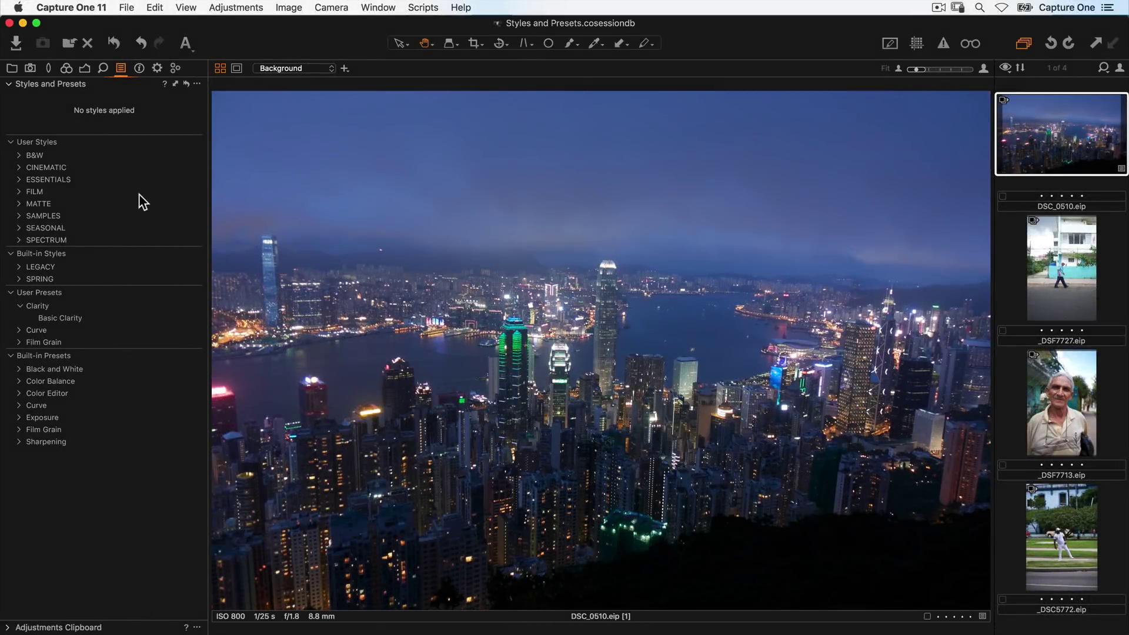
Step: Apply SPR-08 and Basic Clarity to the night photo, then clear Basic Clarity from the background
click(20, 278)
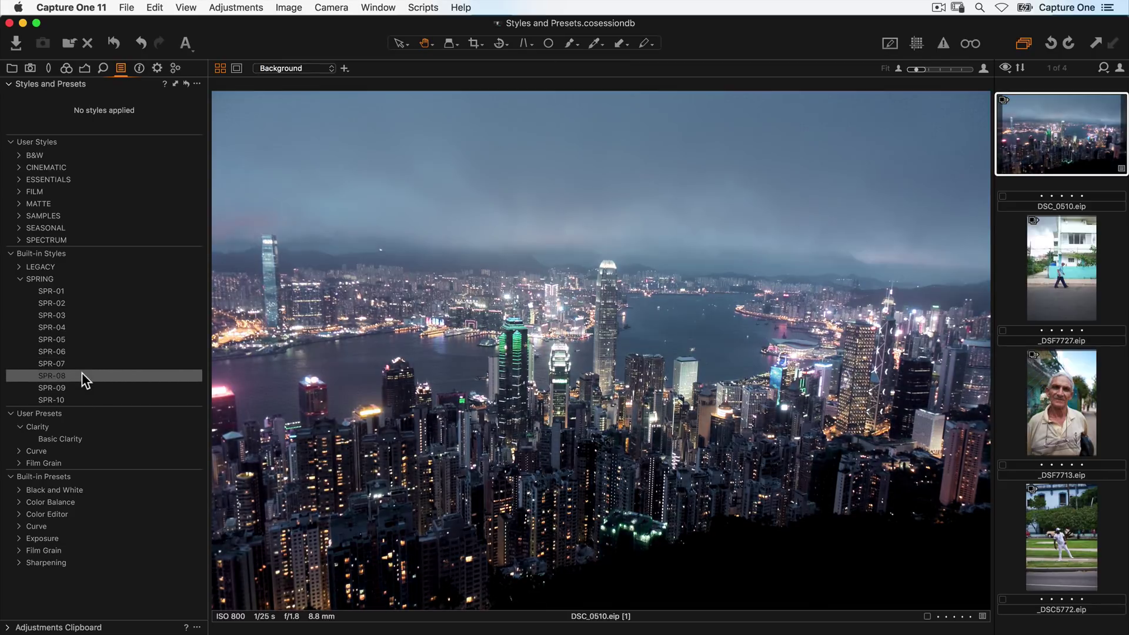
click(83, 374)
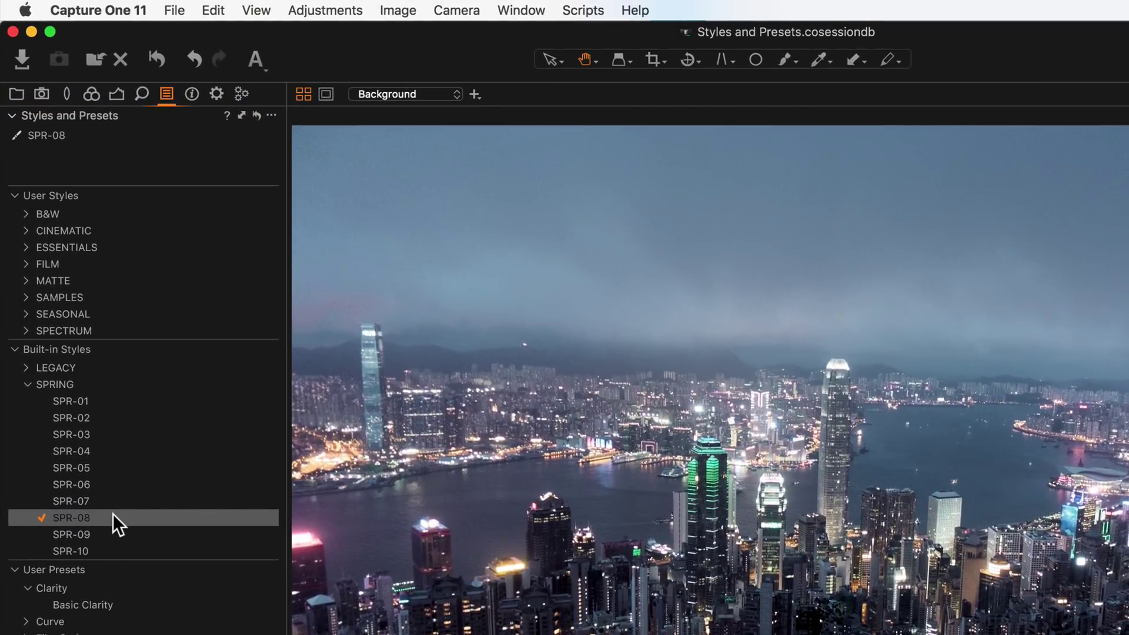
click(134, 605)
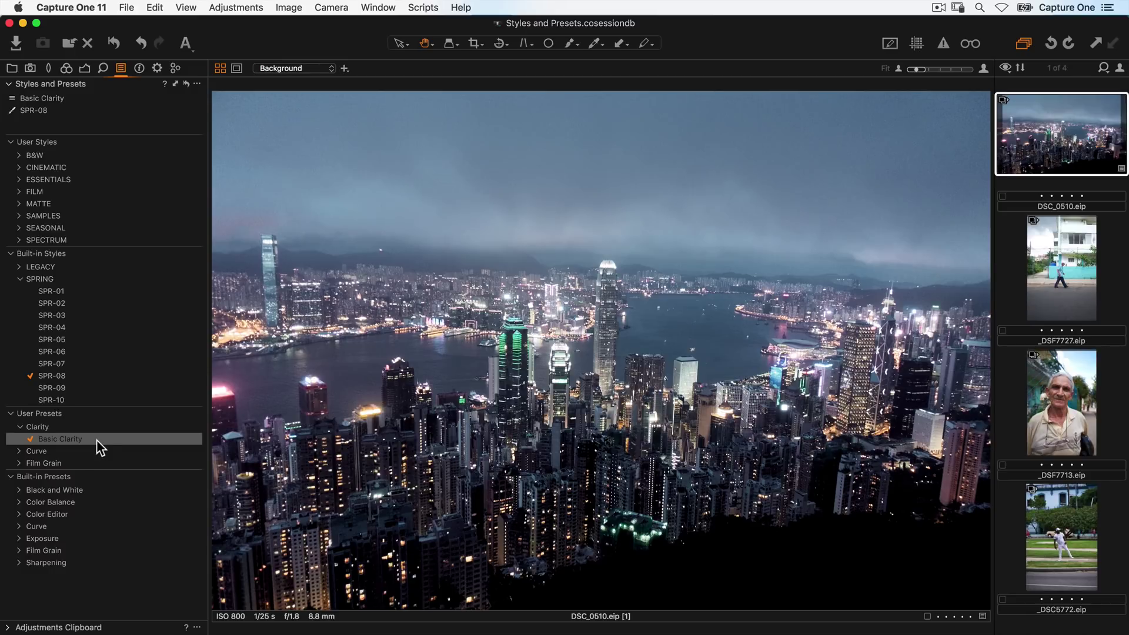
right_click(96, 440)
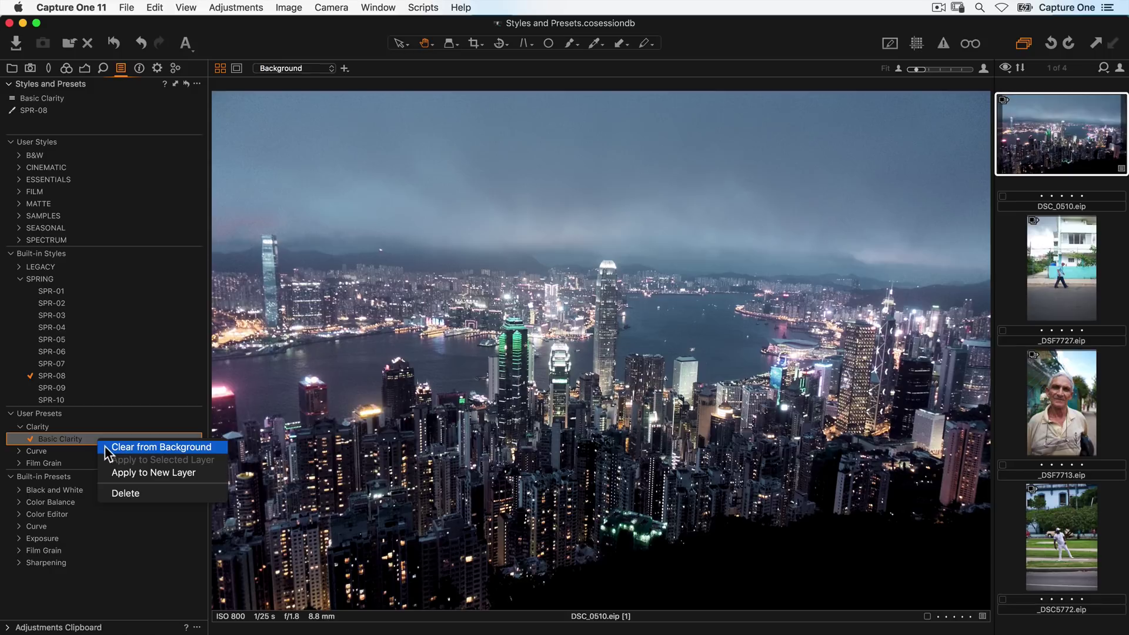
click(106, 447)
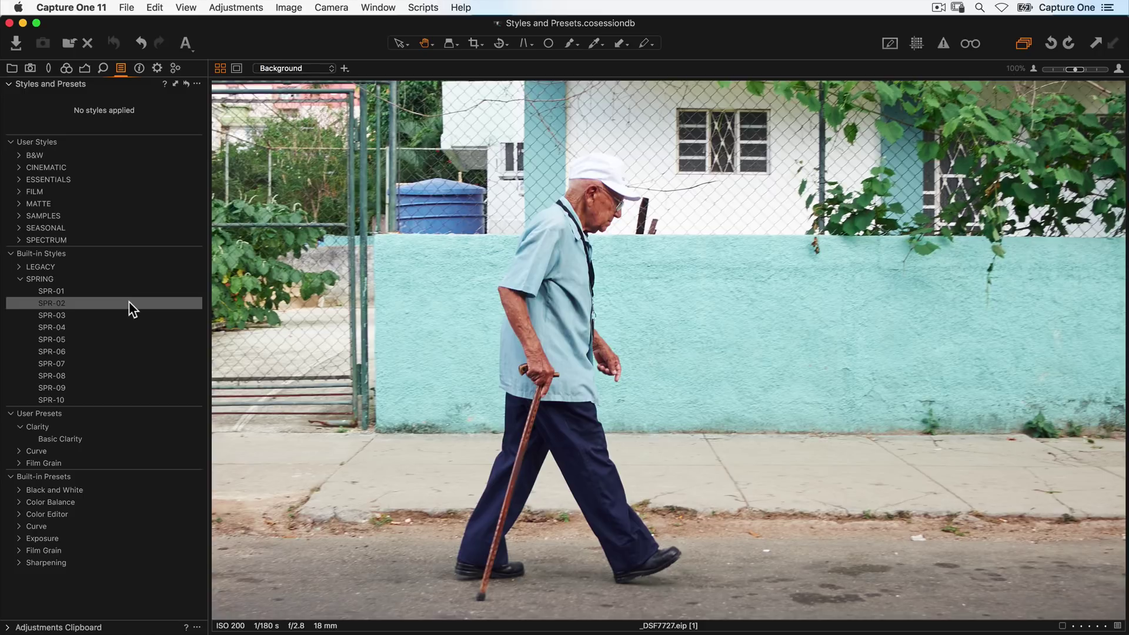
Step: Apply SPR-02 as a new layer on the street photo and lower its opacity to 55%
right_click(129, 301)
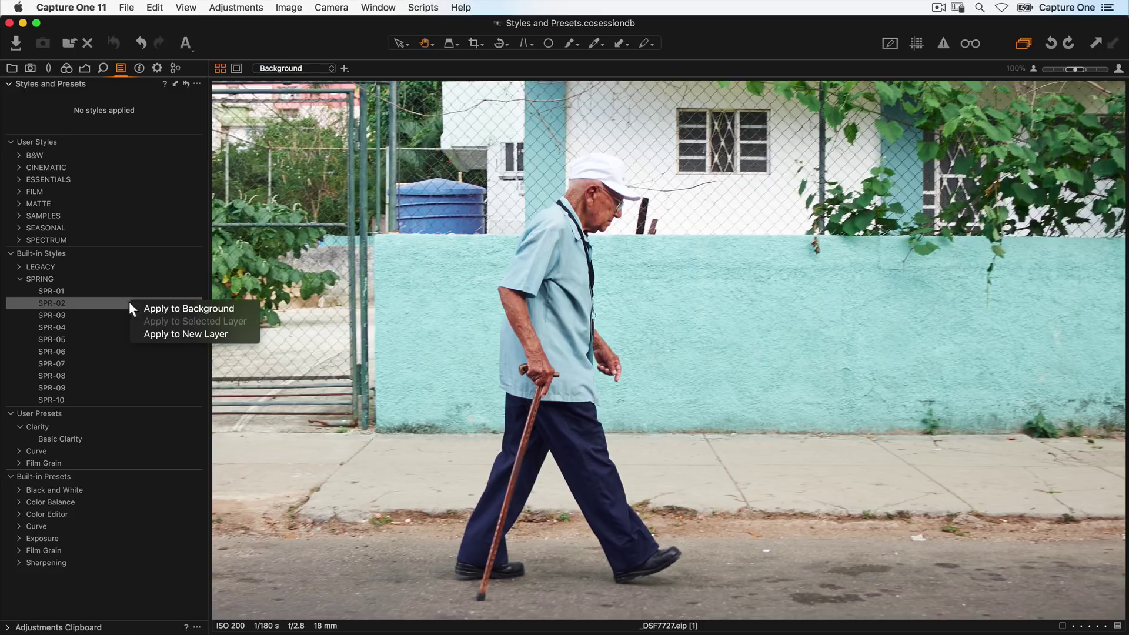
click(167, 336)
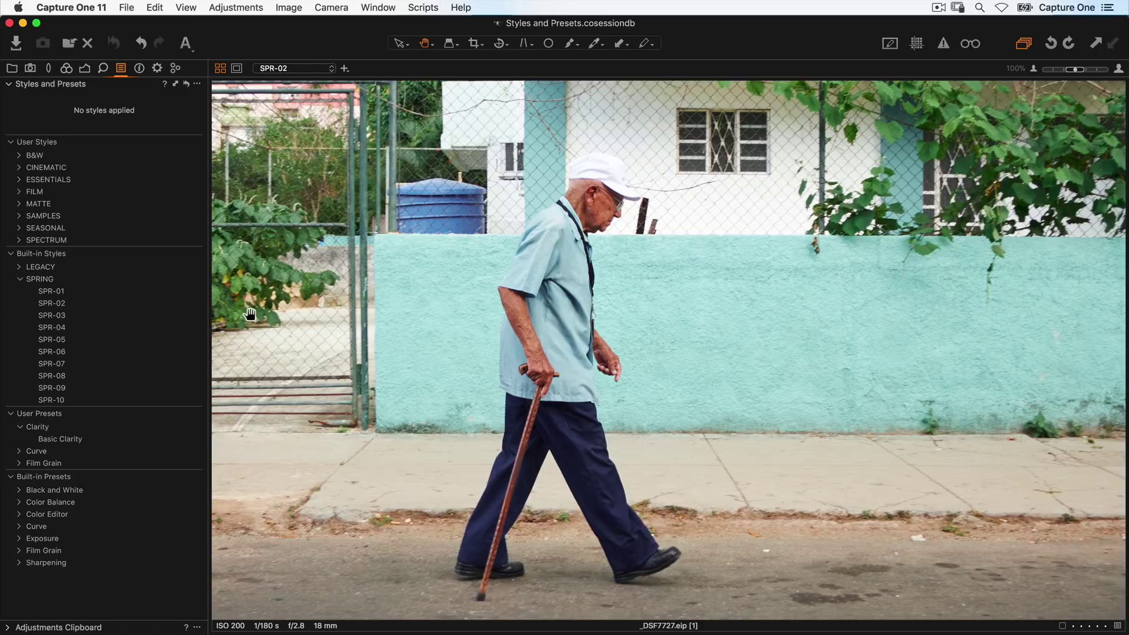
click(85, 68)
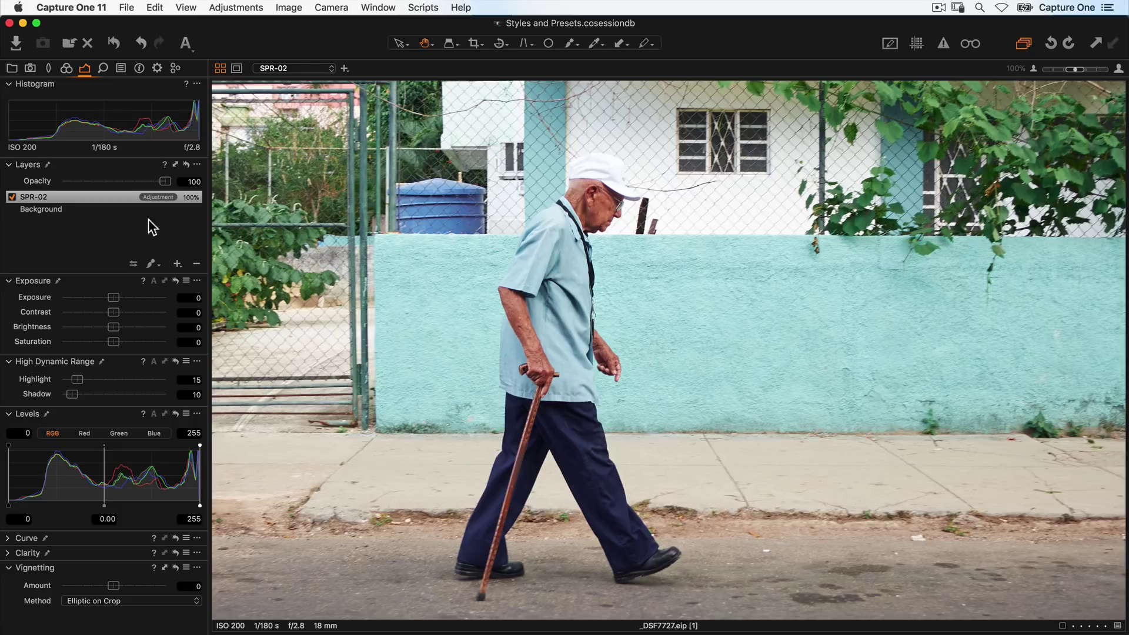
drag(163, 182, 118, 182)
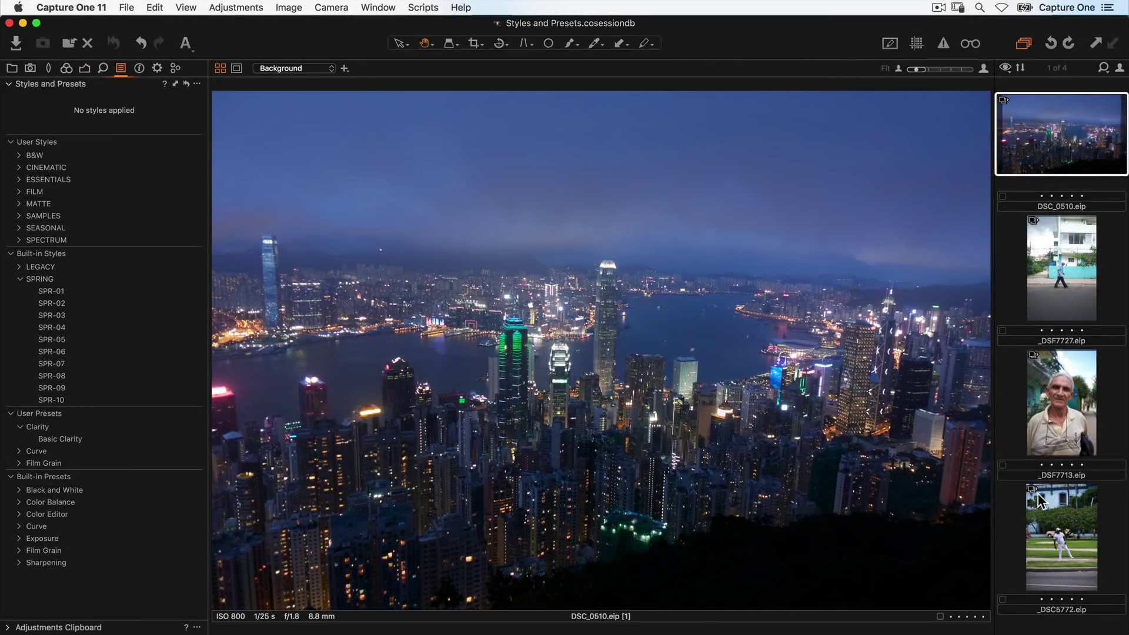
Step: Select all four photos, apply SPR-02, and check Edit All Selected Variants
shift+click(1056, 503)
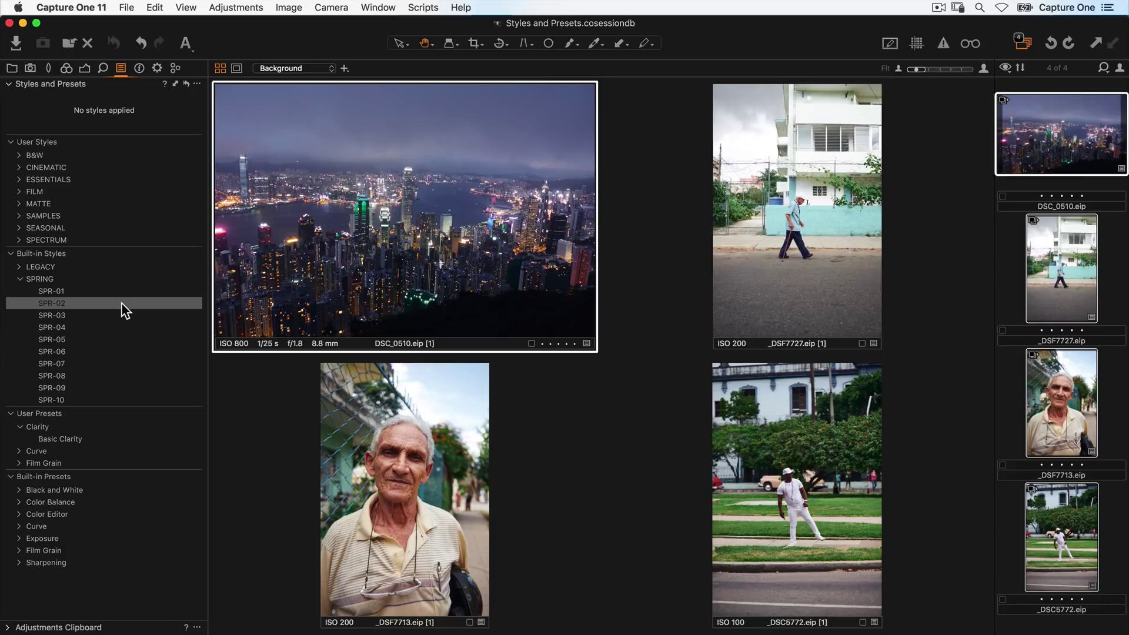
click(121, 302)
right_click(122, 303)
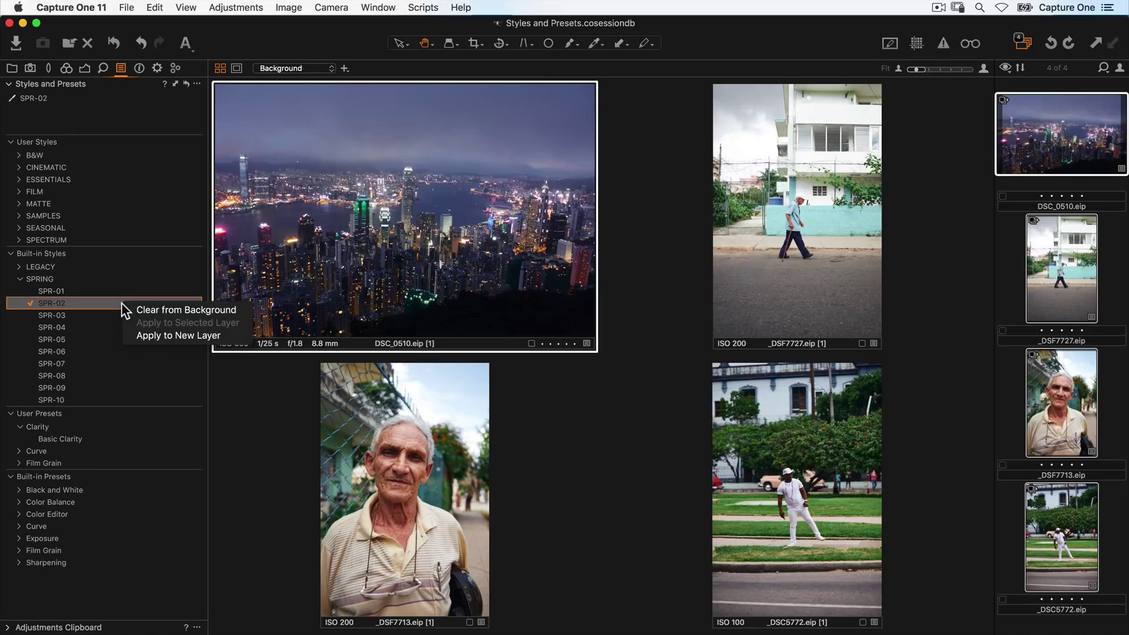
key(Escape)
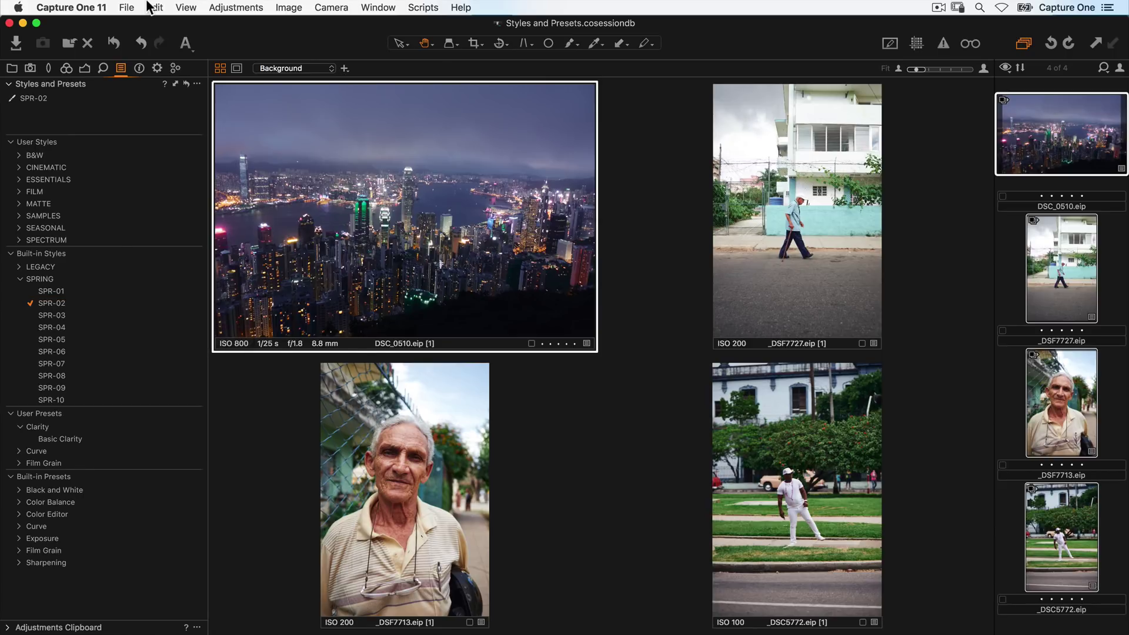
click(150, 7)
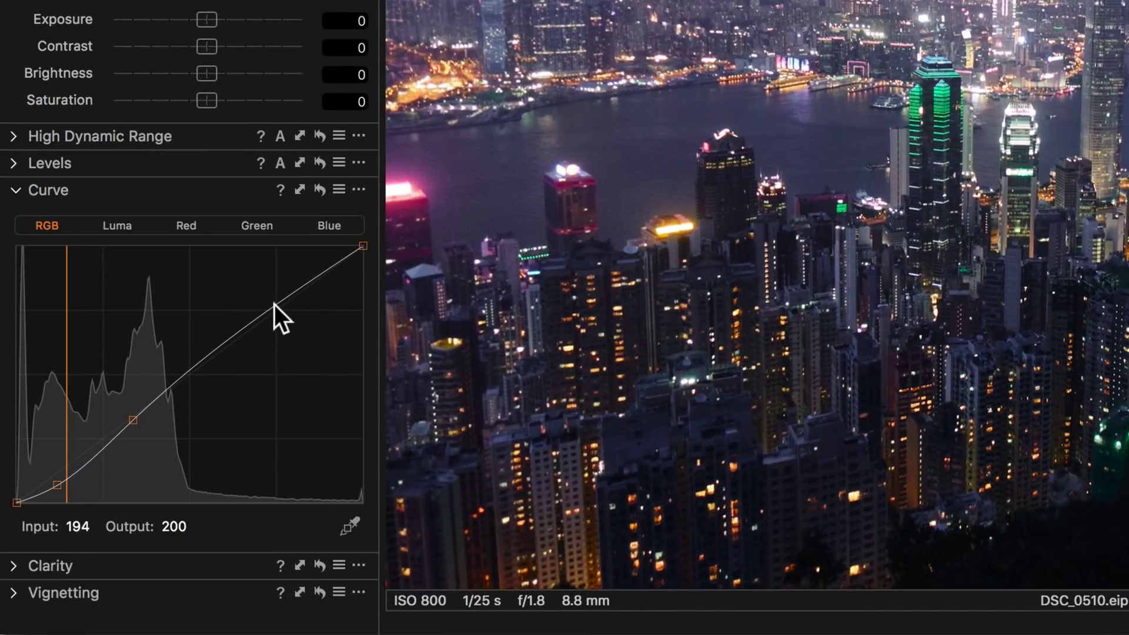
Step: Lift the RGB curve's upper tones and save it as the curve preset 'RGB Extra Contrast'
drag(275, 303, 279, 295)
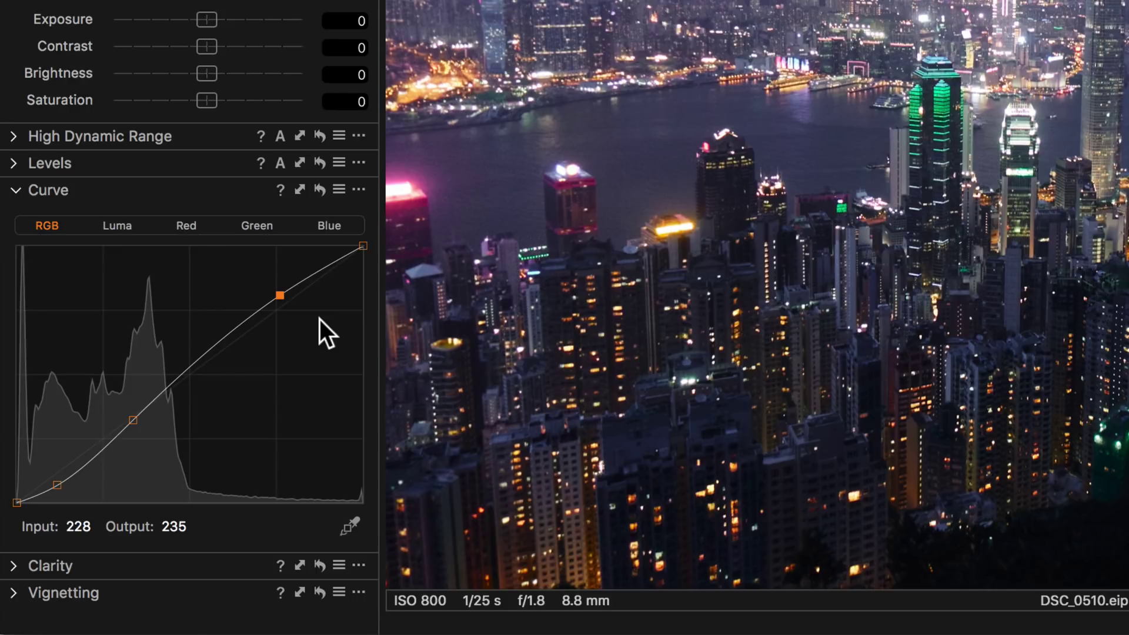
click(340, 189)
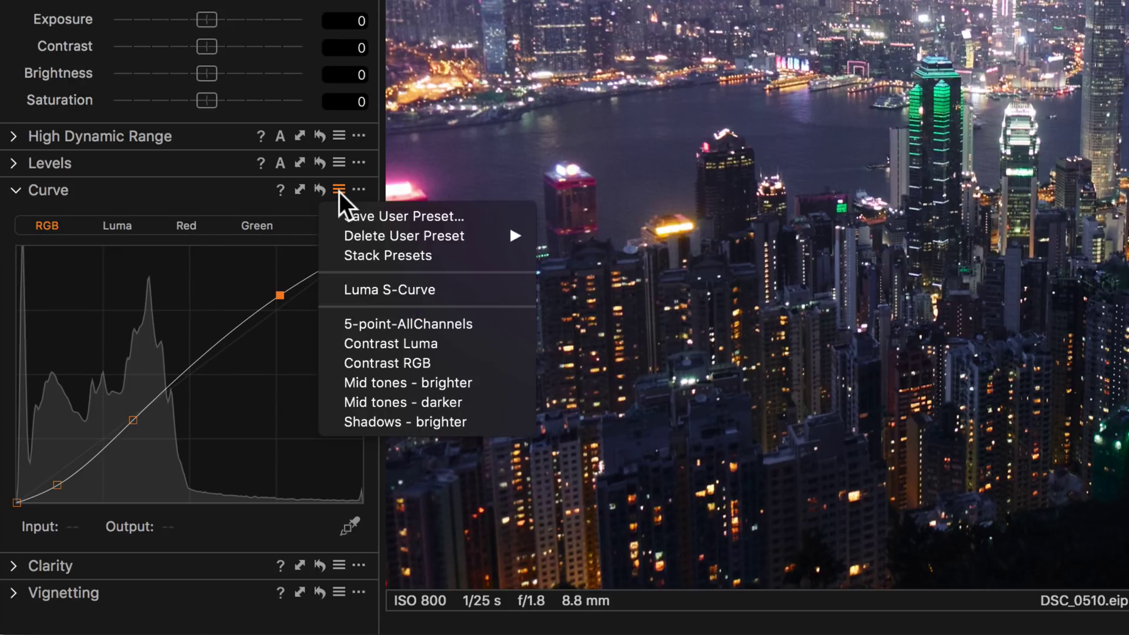
click(334, 223)
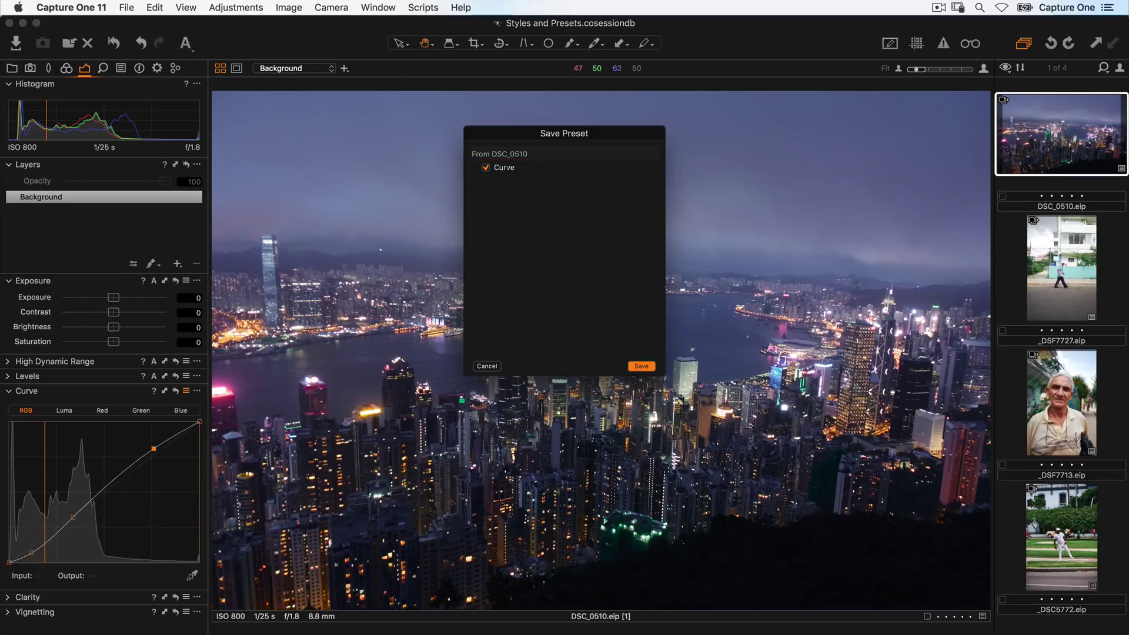
click(643, 367)
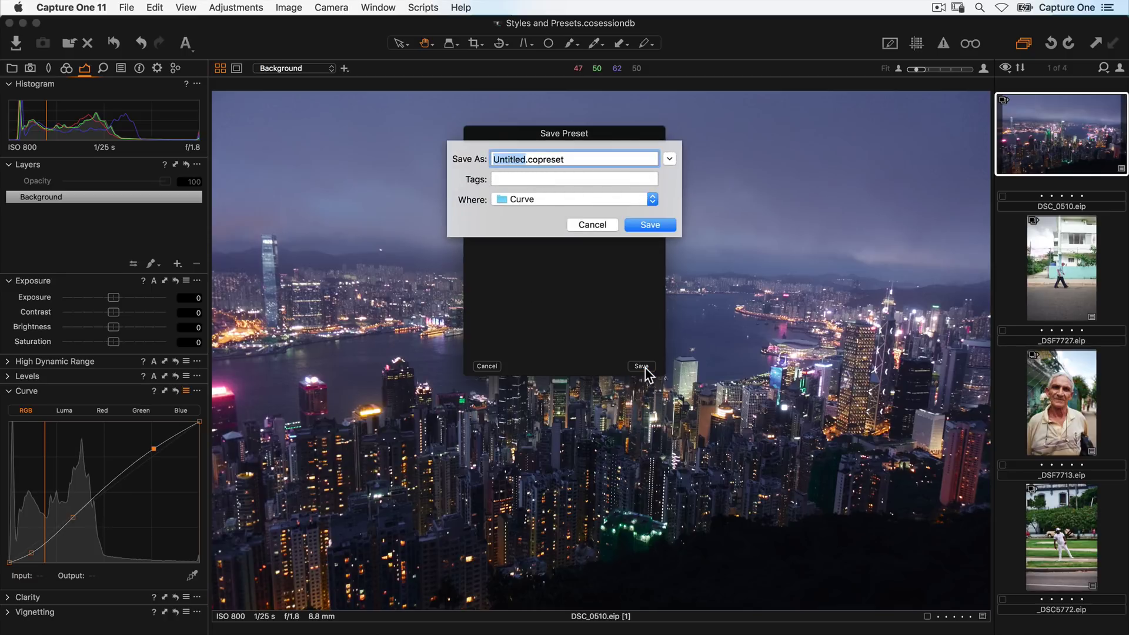
key(BackSpace)
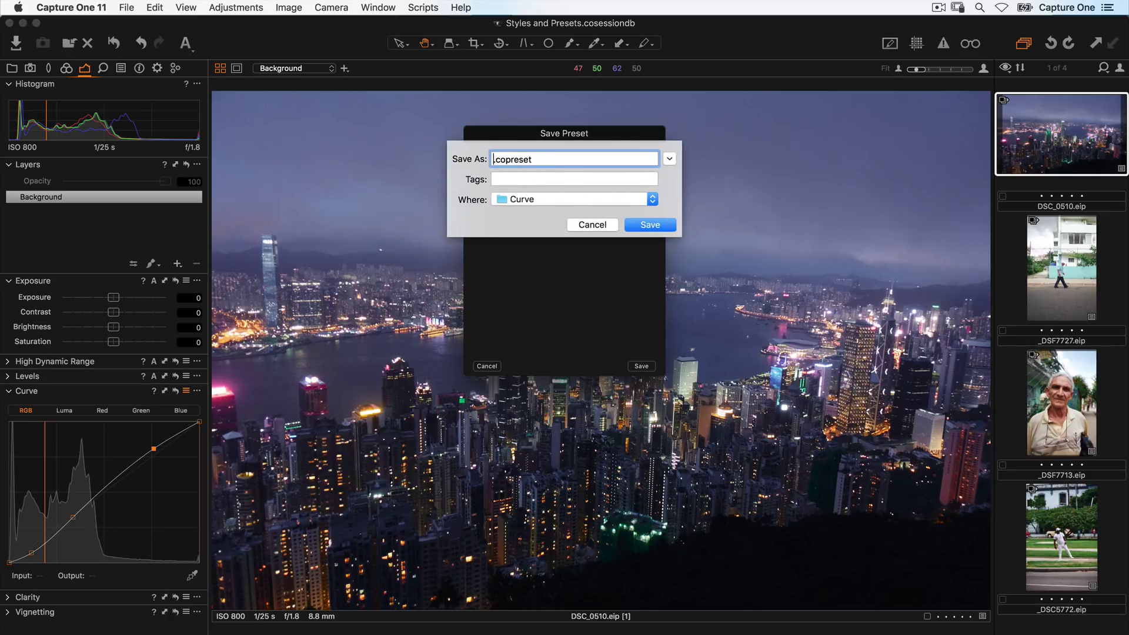
text(RGB Extra Contrast)
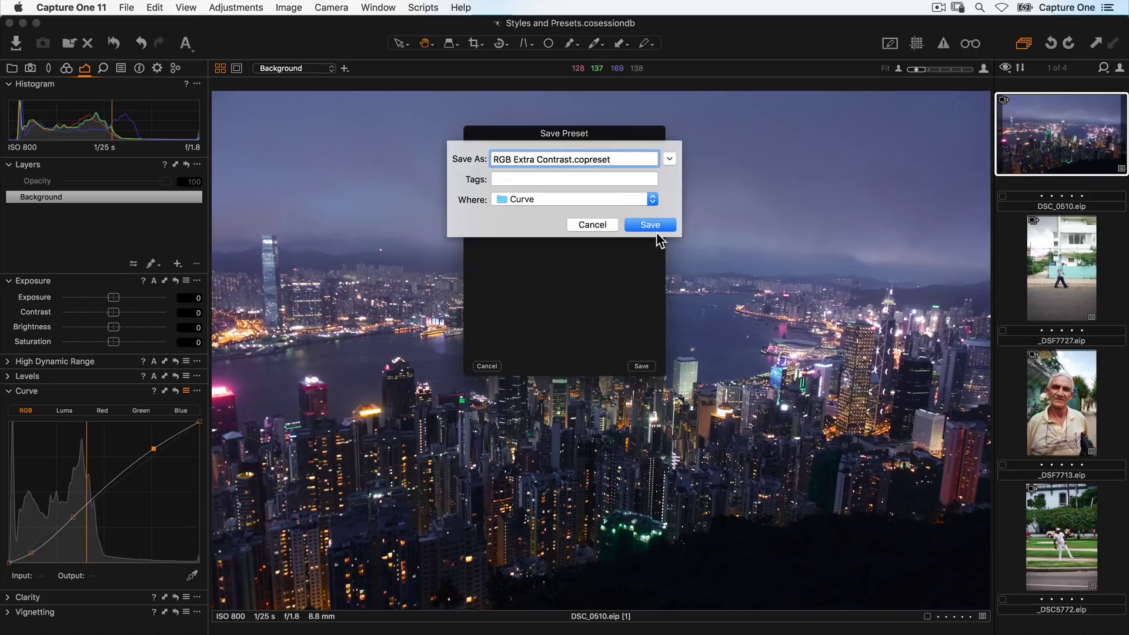
click(650, 225)
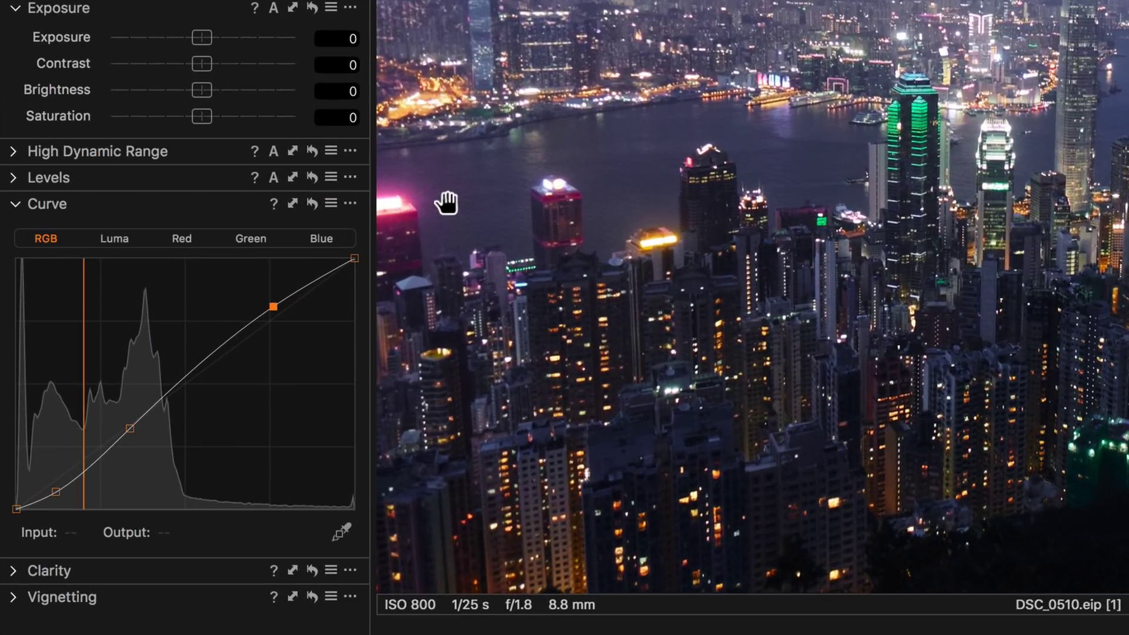
click(332, 204)
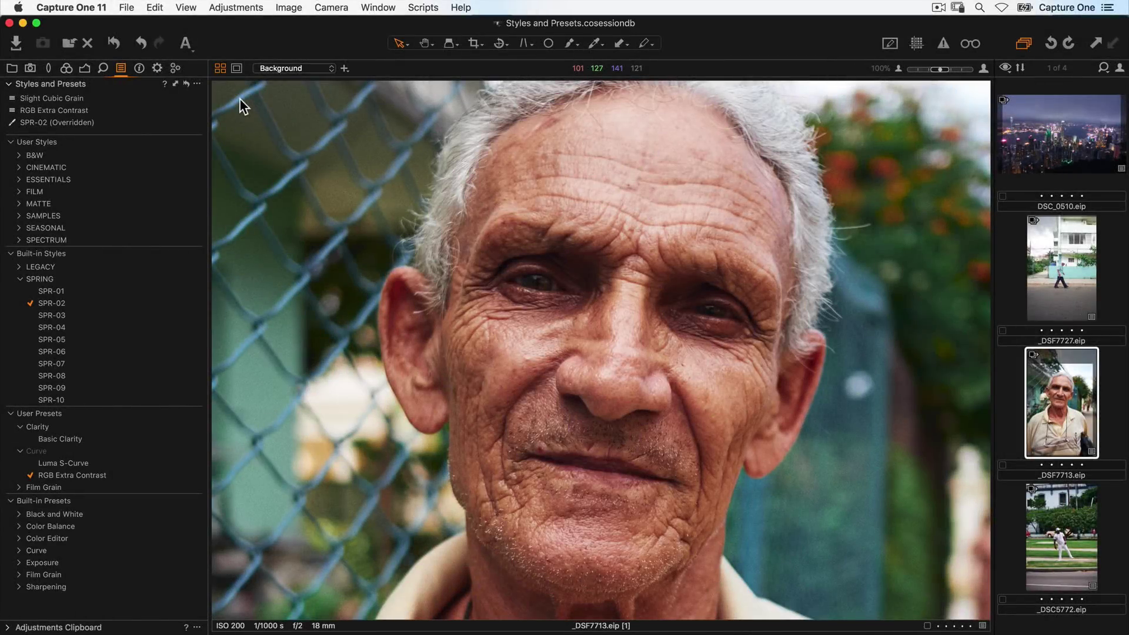
Step: Save the portrait's adjustments without Crop as the user style 'My Style 01'
click(197, 84)
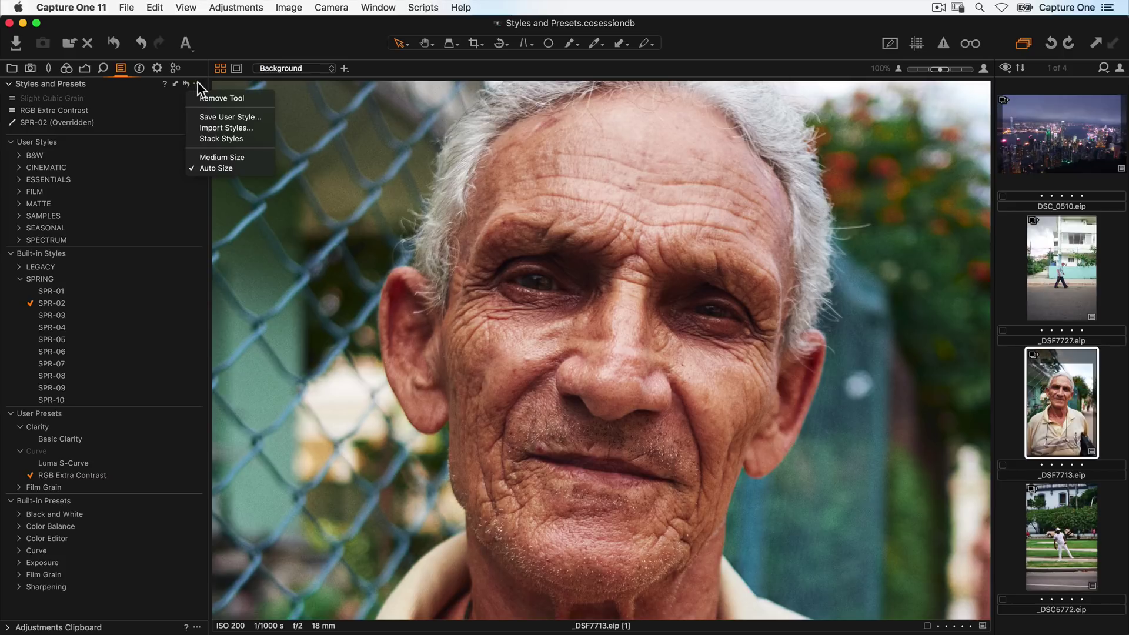
click(191, 117)
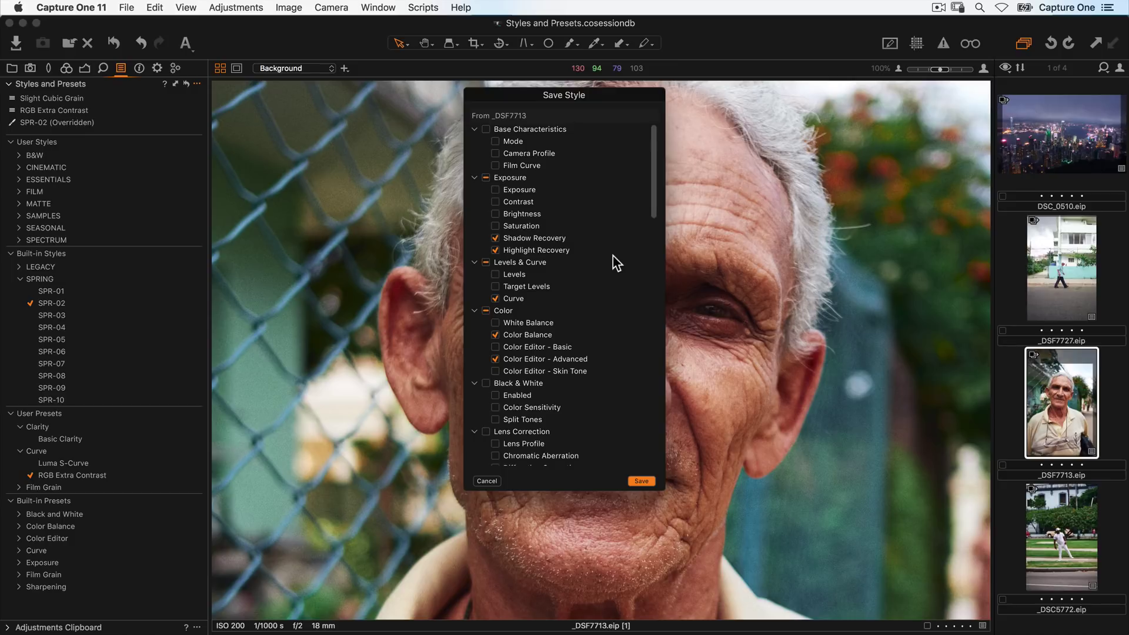
scroll(617, 263, down, 10)
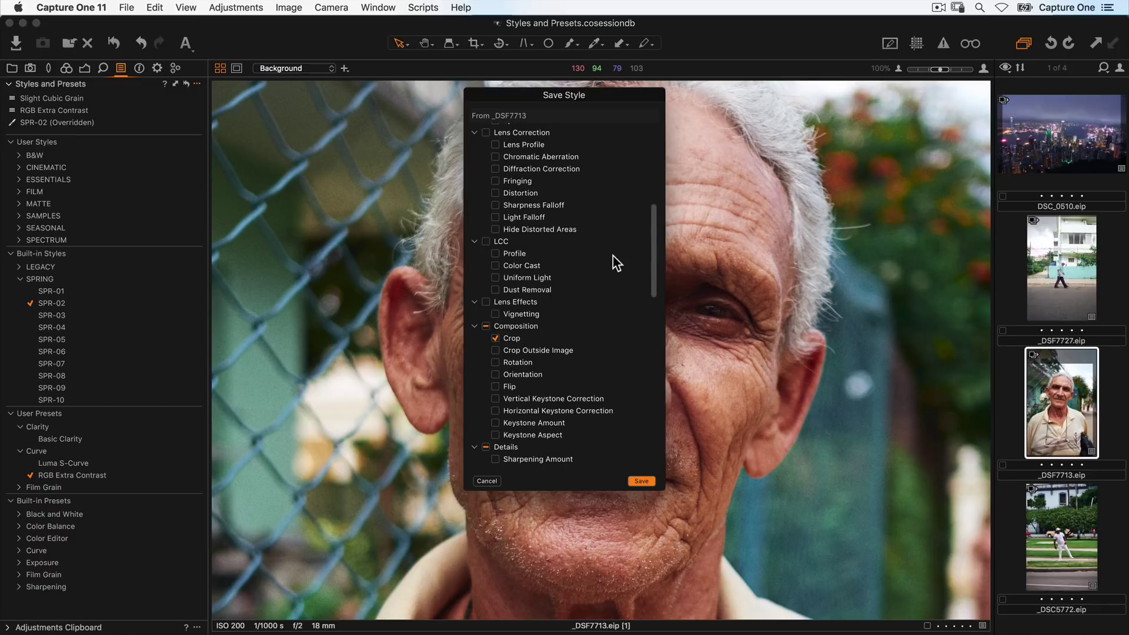
click(495, 339)
click(642, 481)
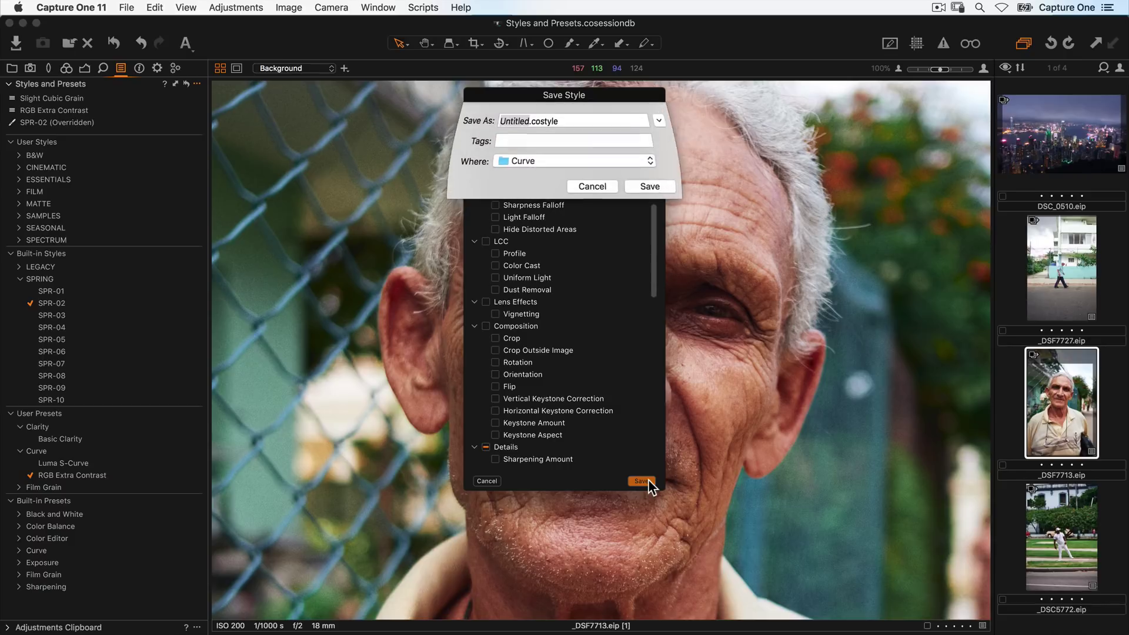
key(BackSpace)
text(My Style 01)
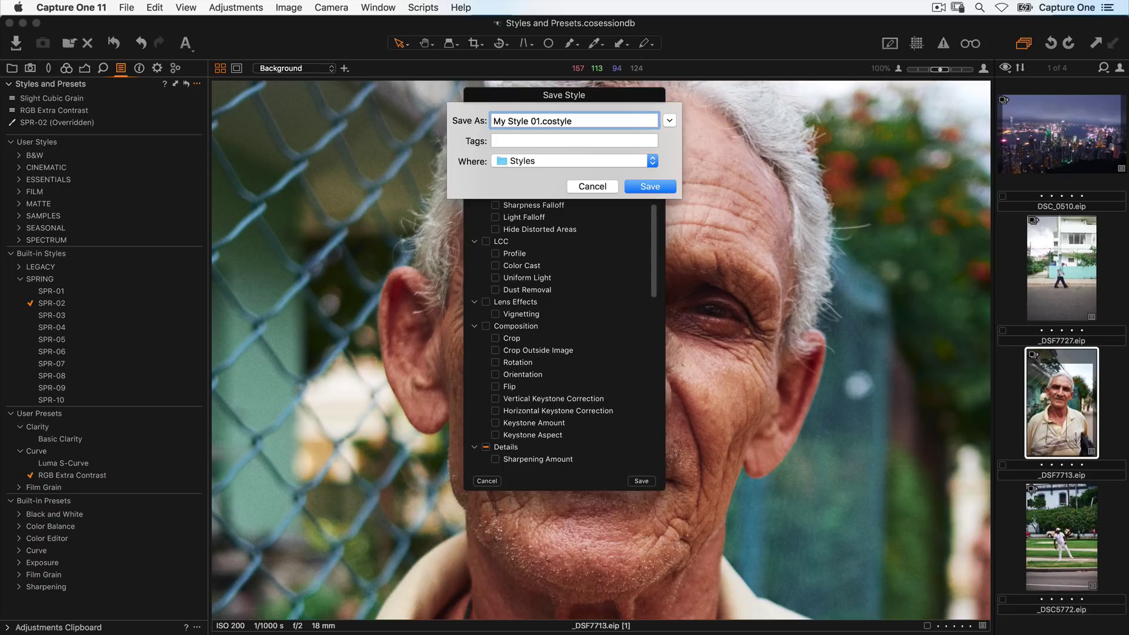
key(Return)
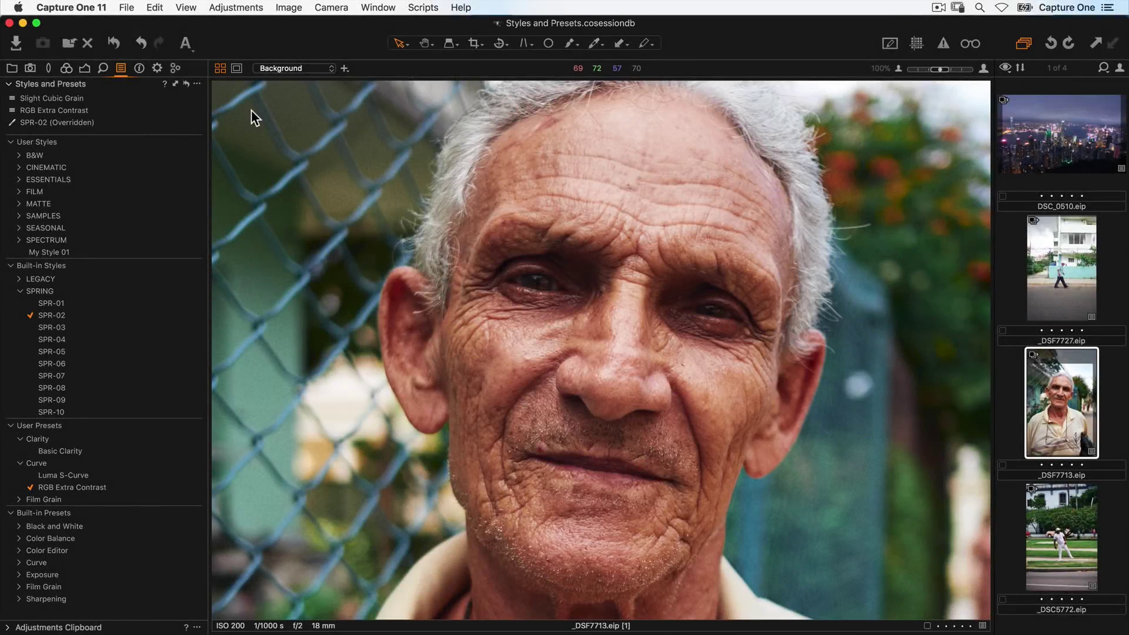
Step: Export another copy of the style as 'My Style.costyle' to the Desktop
click(197, 83)
click(194, 118)
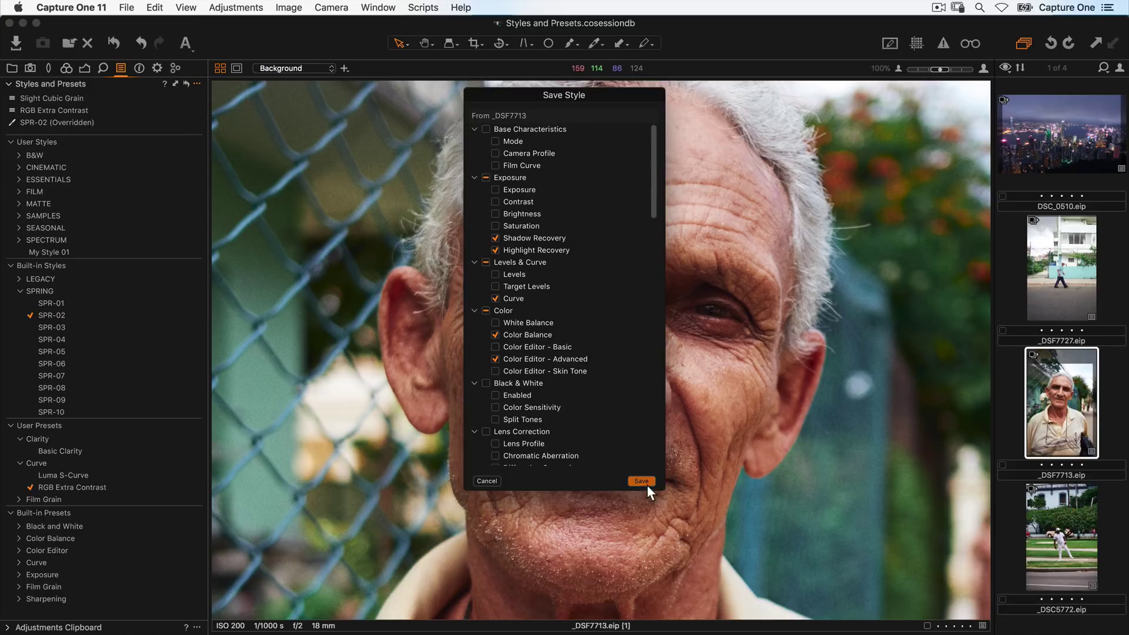
click(647, 484)
text(My Style.costyle)
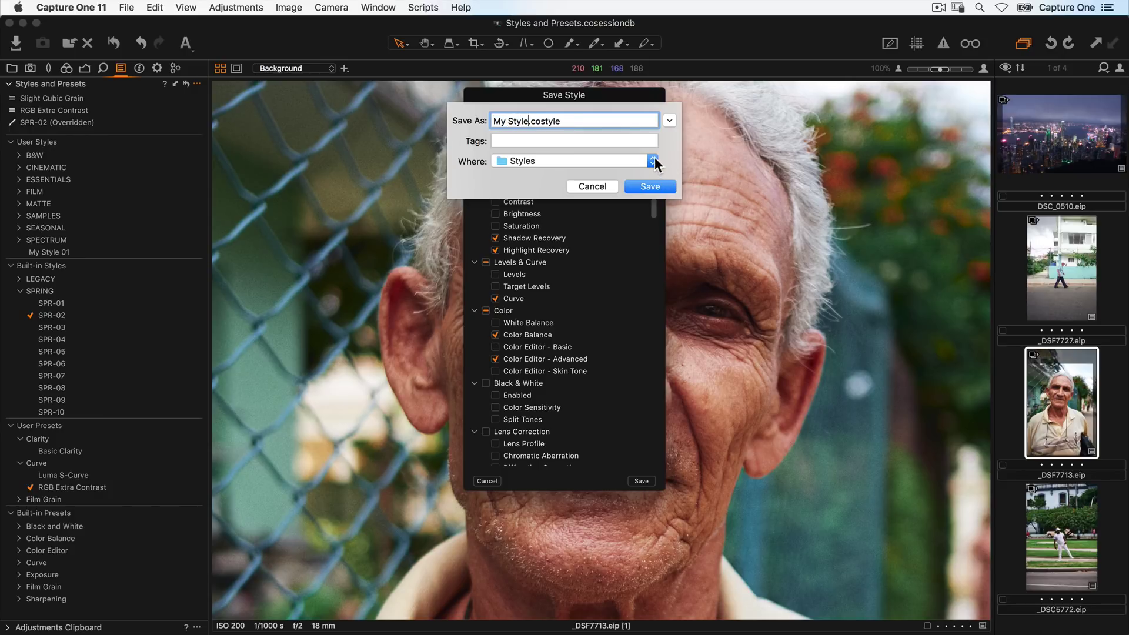
click(655, 157)
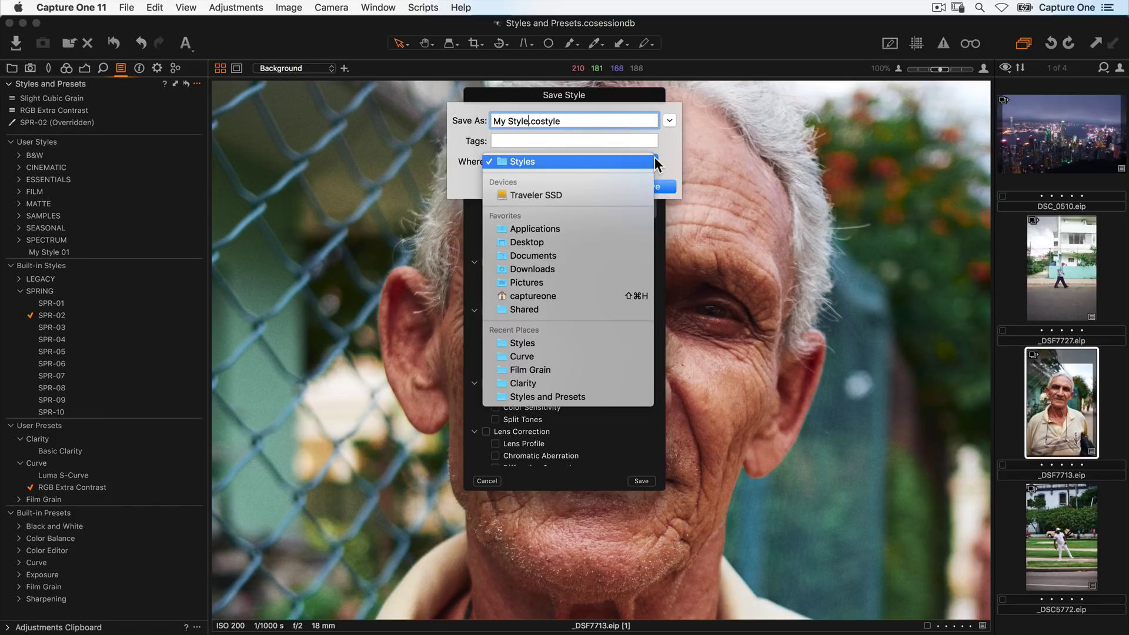
click(623, 241)
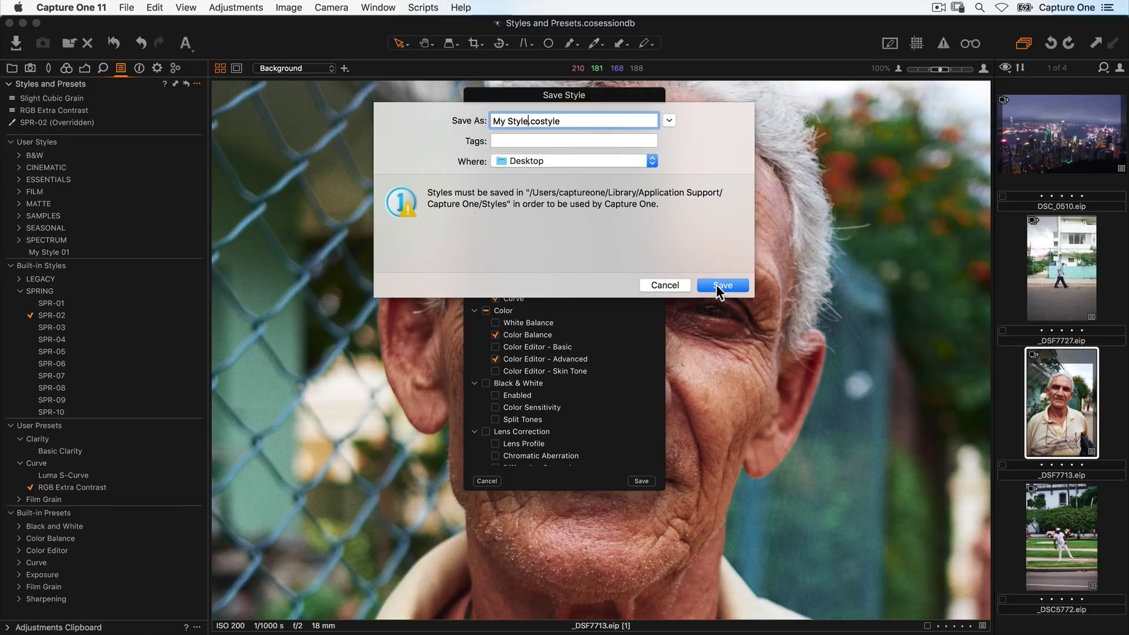
click(718, 285)
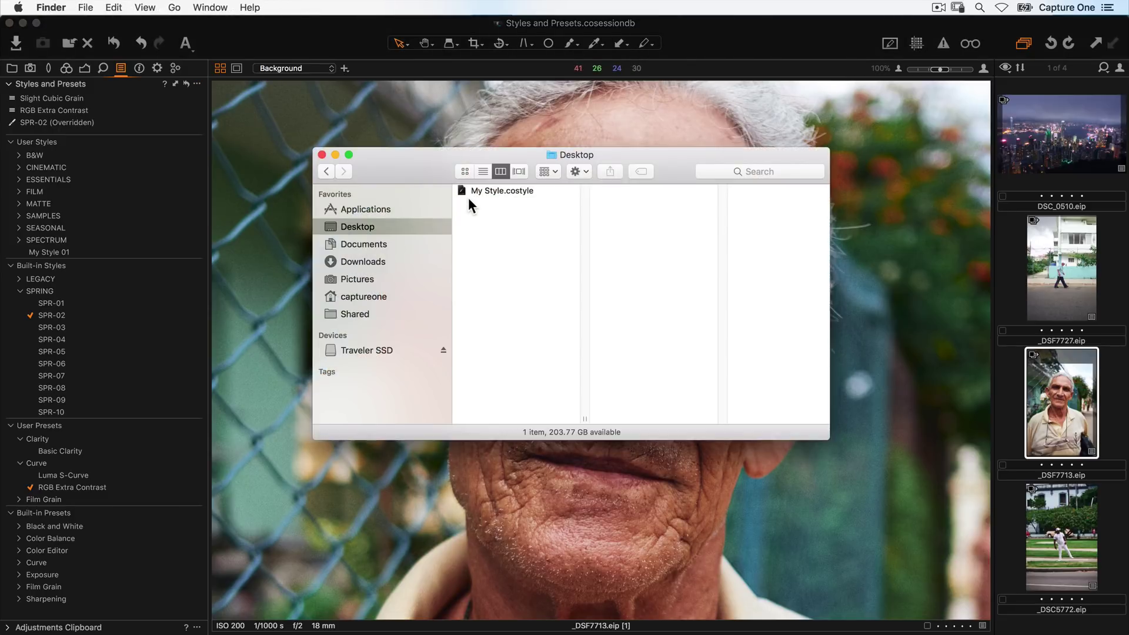
drag(462, 189, 475, 231)
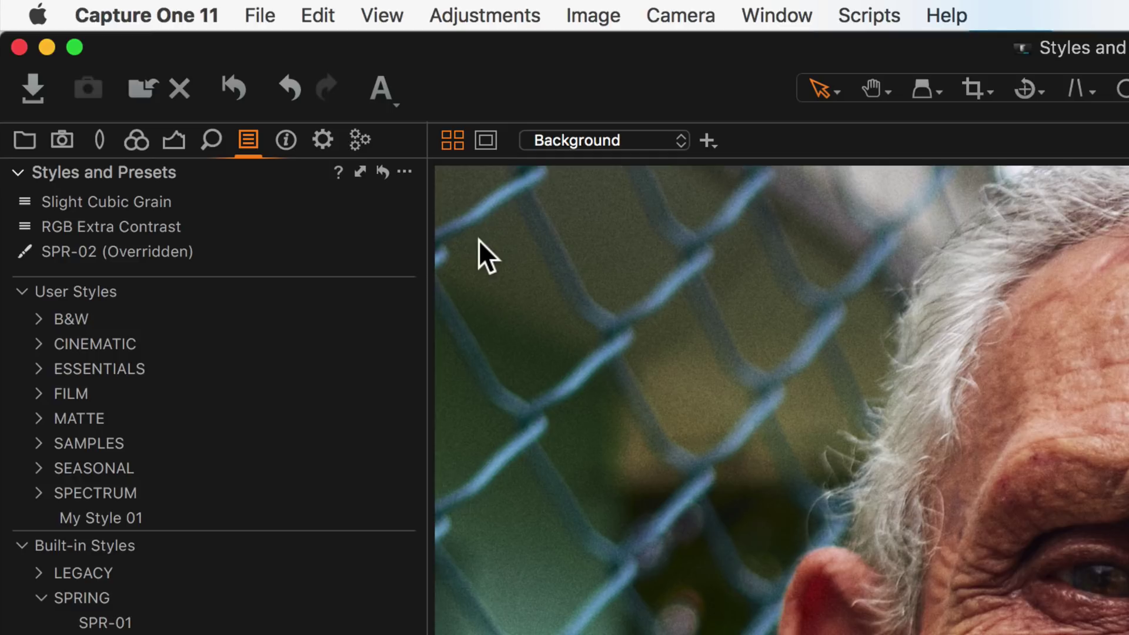
Step: Open the Styles and Presets options menu
click(404, 173)
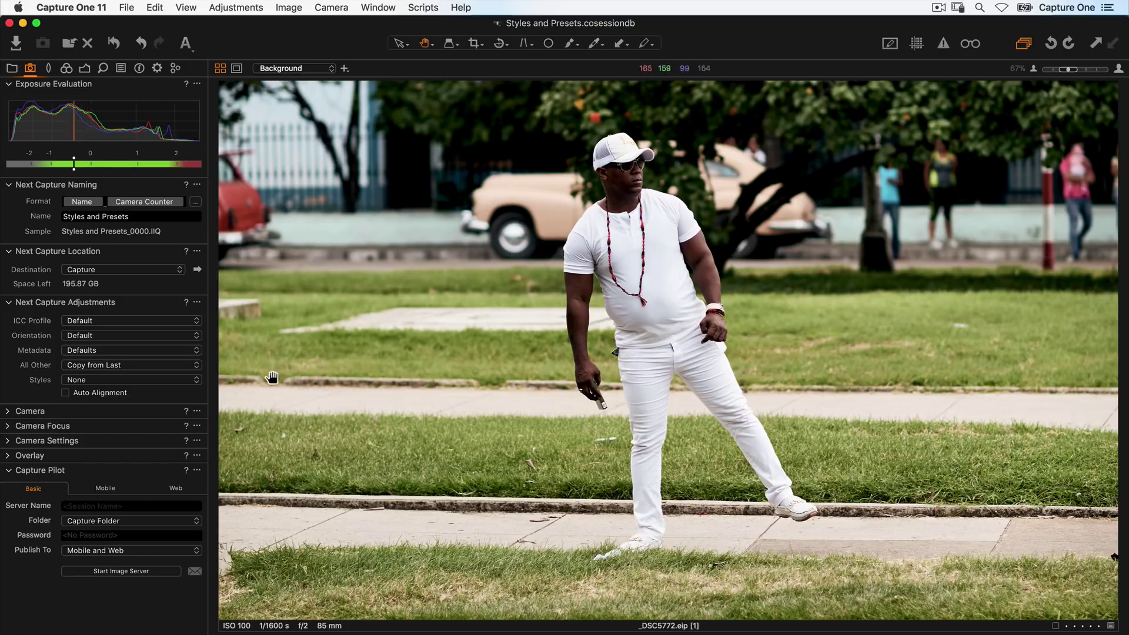
Step: Check the Next Capture styles, then open Import Images and browse its User Styles list
click(198, 381)
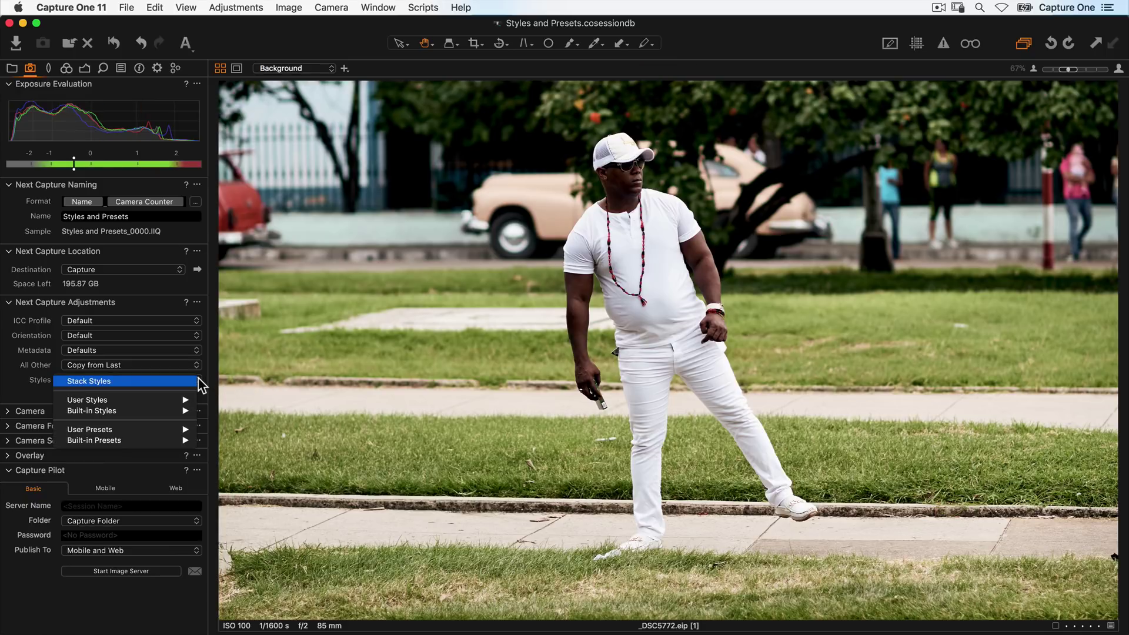
mouse_move(183, 399)
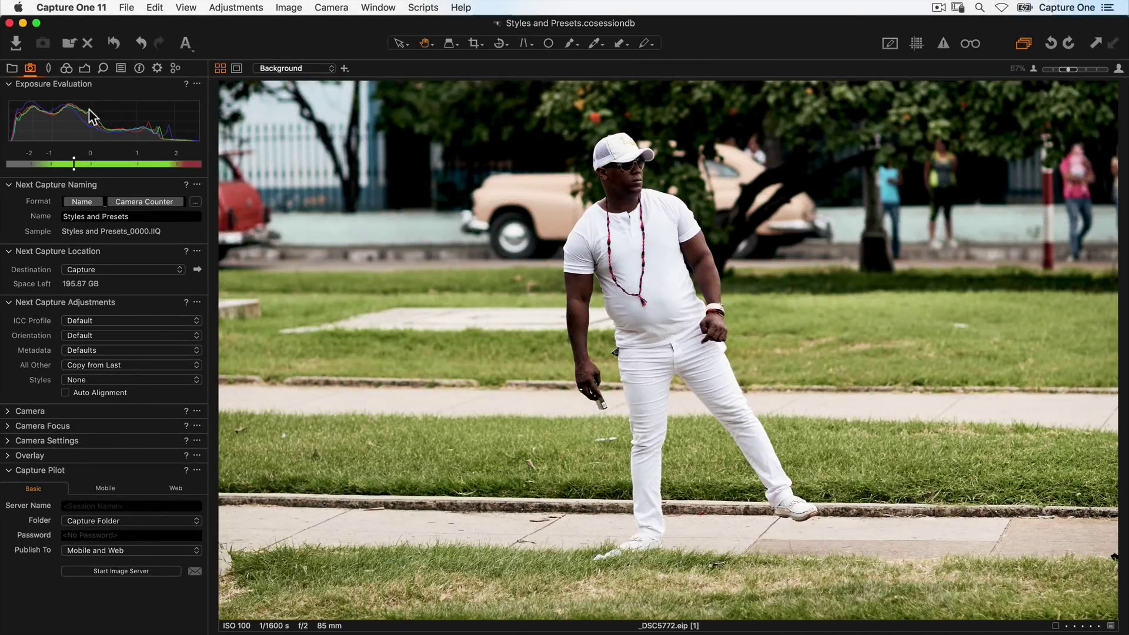
click(17, 43)
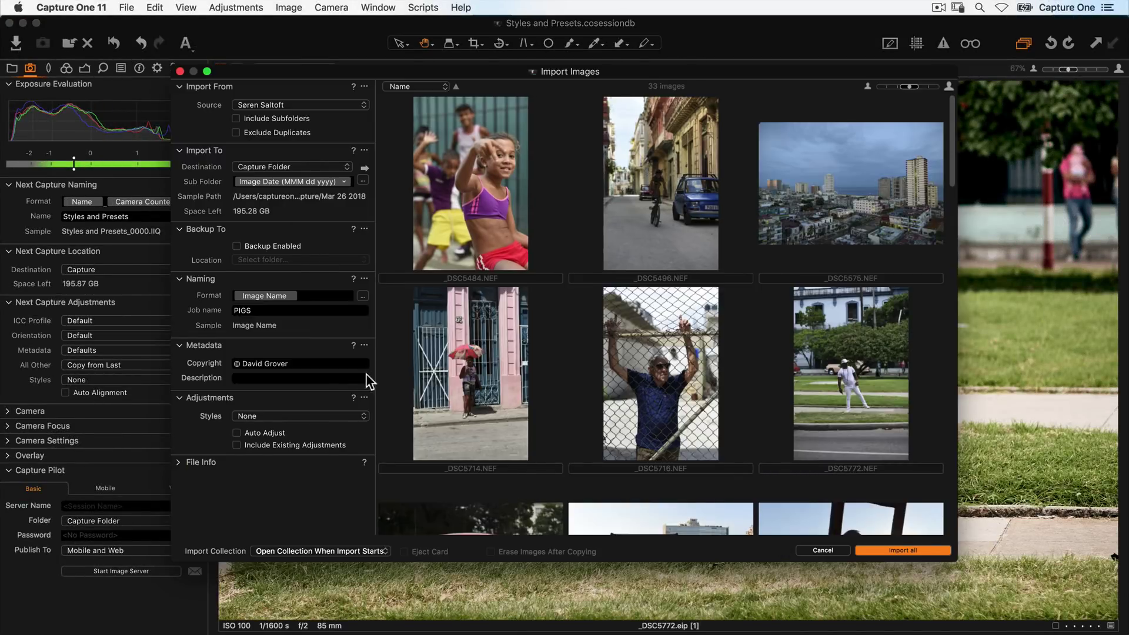
click(340, 419)
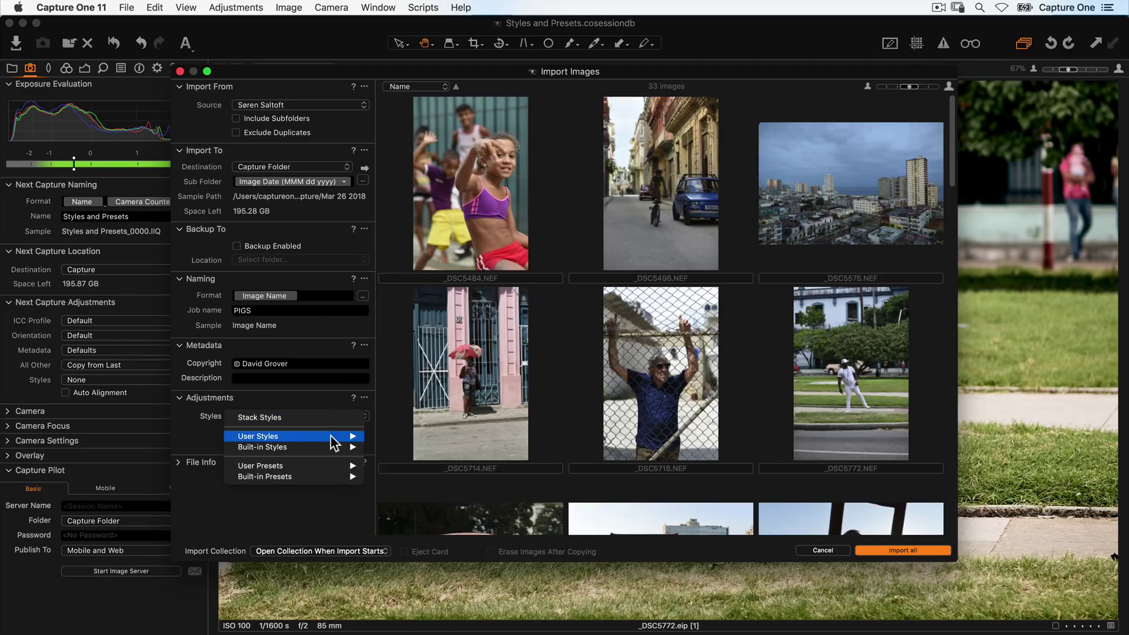
mouse_move(338, 437)
mouse_move(380, 438)
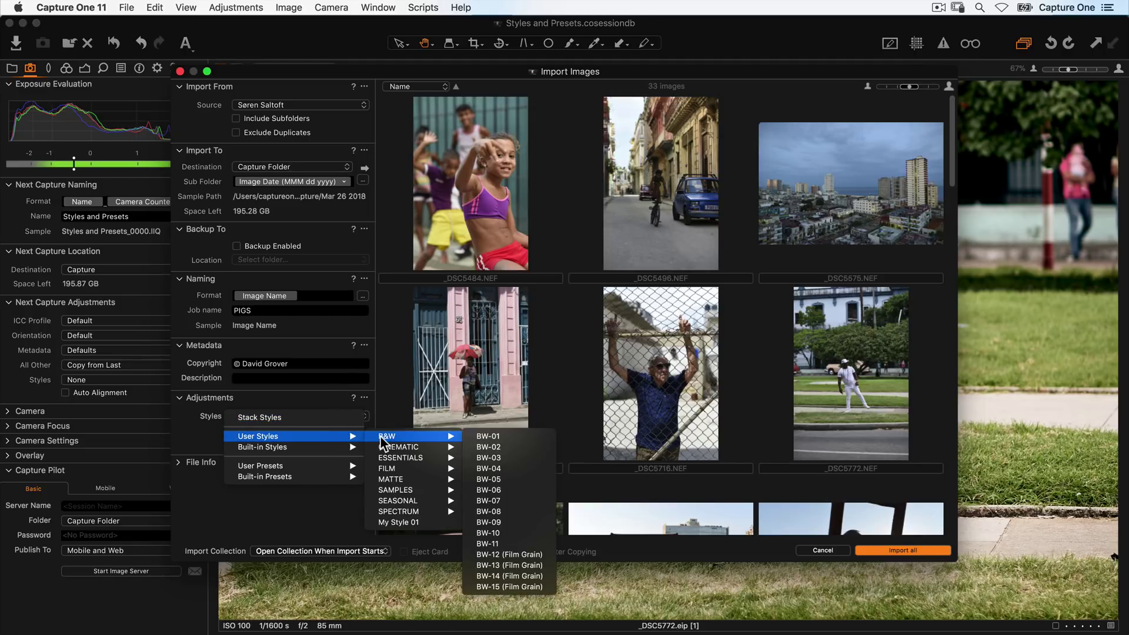